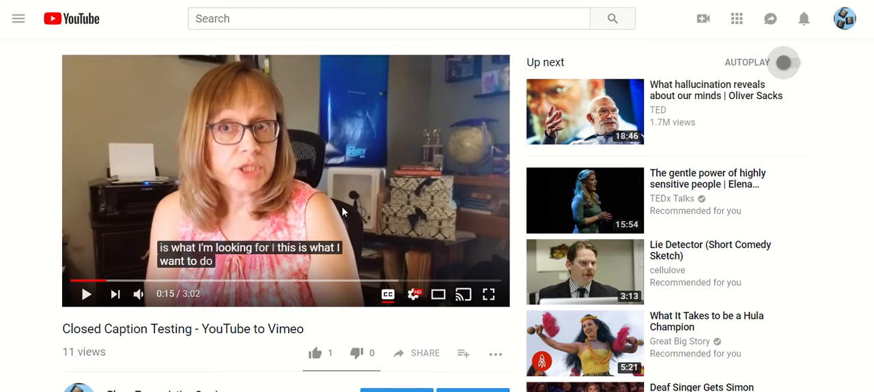
- Open the transcript of the Closed Caption Testing video and look over its opening lines
{"action": "left_click", "coordinate": [494, 355]}
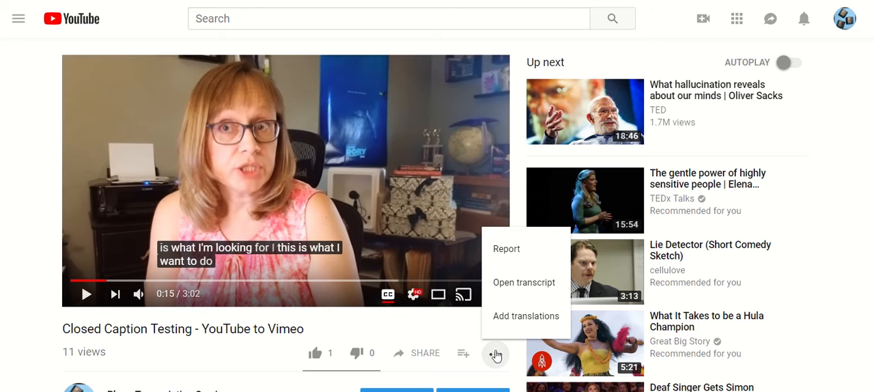
{"action": "left_click", "coordinate": [523, 284]}
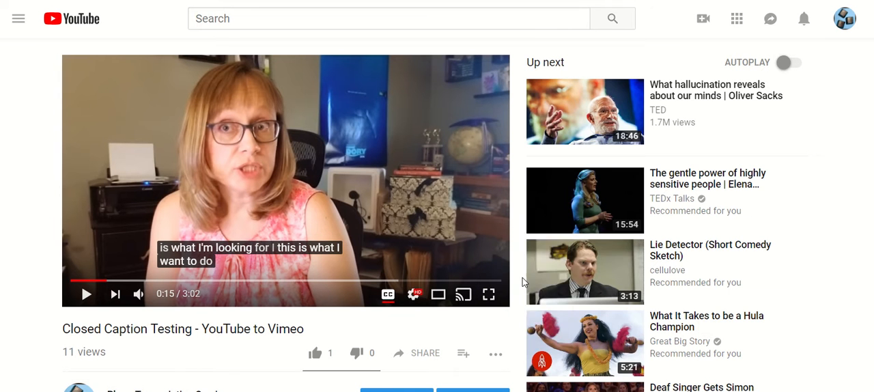
{"action": "scroll", "coordinate": [642, 146], "scroll_direction": "down", "scroll_amount": 5}
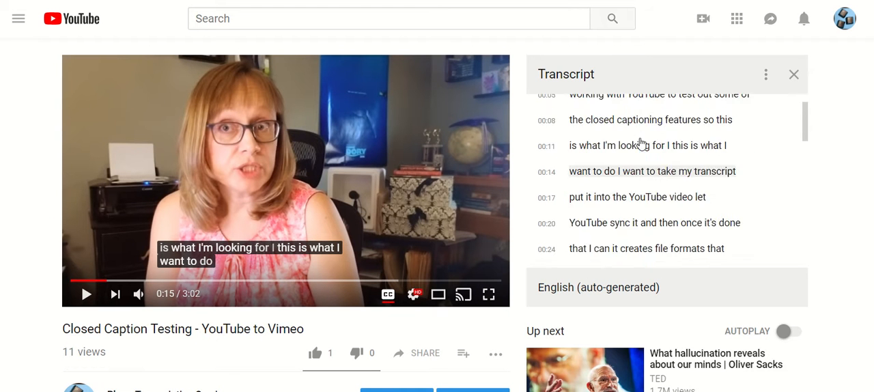
{"action": "scroll", "coordinate": [640, 144], "scroll_direction": "up", "scroll_amount": 5}
{"action": "scroll", "coordinate": [640, 143], "scroll_direction": "down", "scroll_amount": 5}
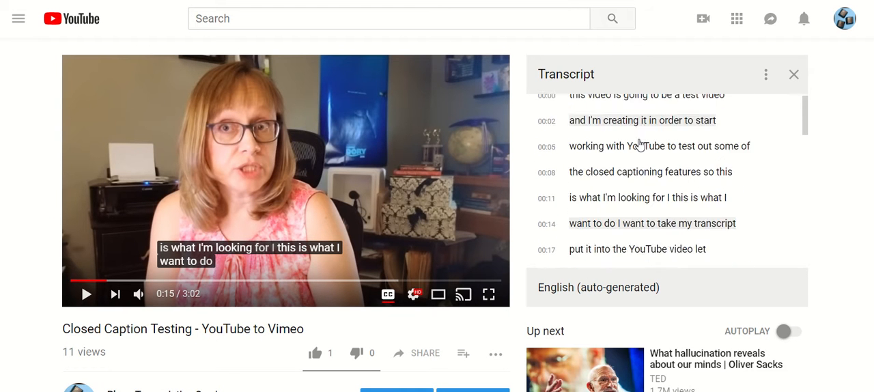
{"action": "scroll", "coordinate": [638, 145], "scroll_direction": "up", "scroll_amount": 5}
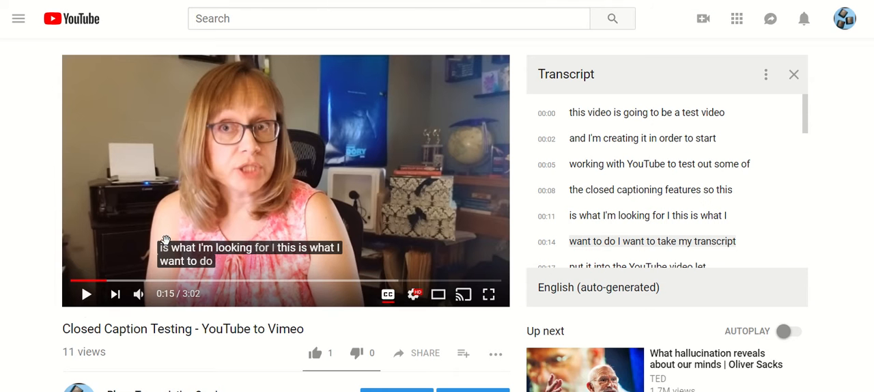
- Play the video with its sound muted to watch the auto-generated captions, and pause it
{"action": "left_click", "coordinate": [86, 295]}
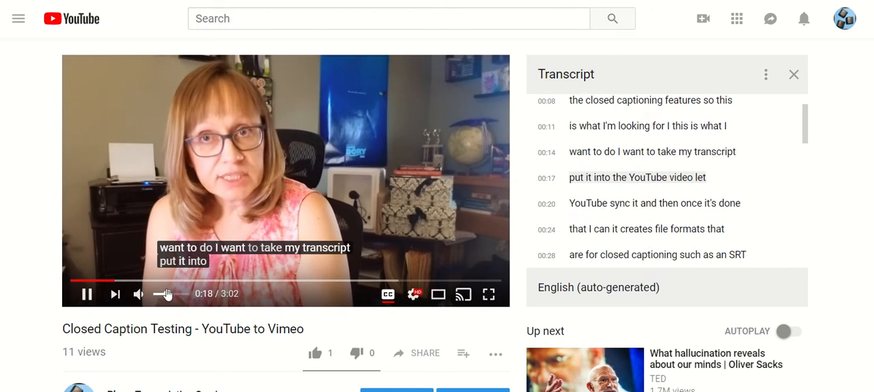
{"action": "left_click", "coordinate": [143, 292]}
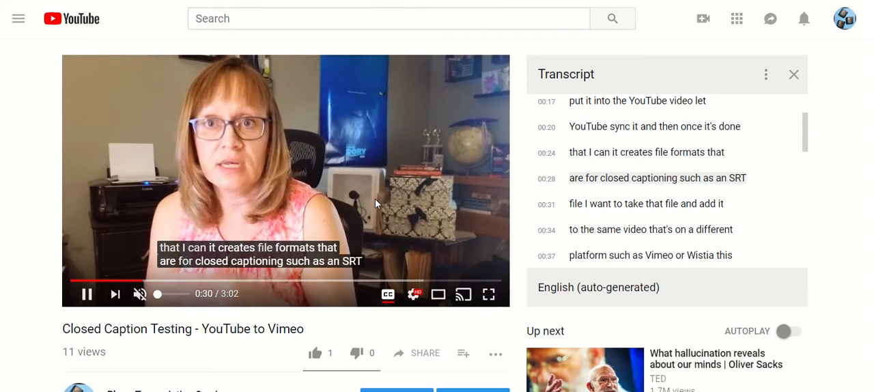
{"action": "key", "text": "space"}
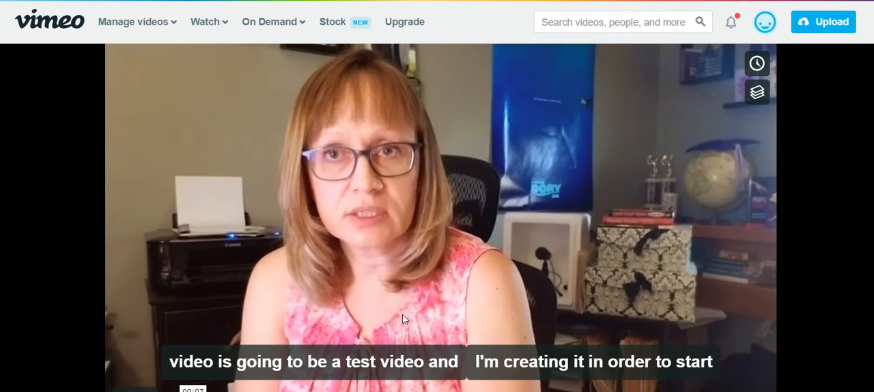
- Switch to the Vimeo copy of the video, pause its playback, and examine the captions and the description
{"action": "scroll", "coordinate": [382, 328], "scroll_direction": "down", "scroll_amount": 1}
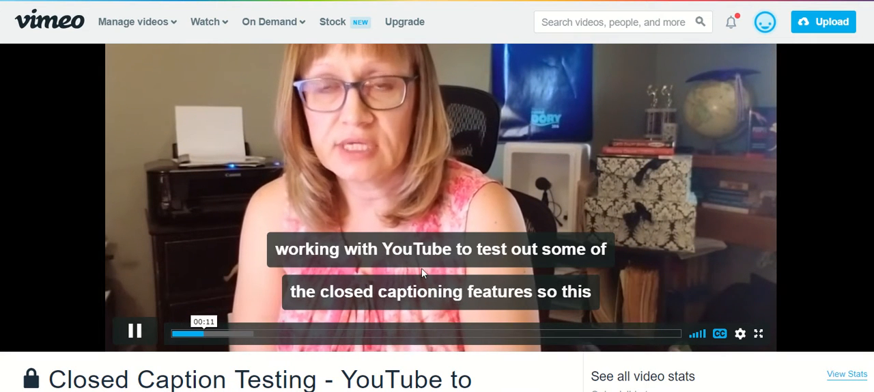
{"action": "left_click", "coordinate": [134, 334]}
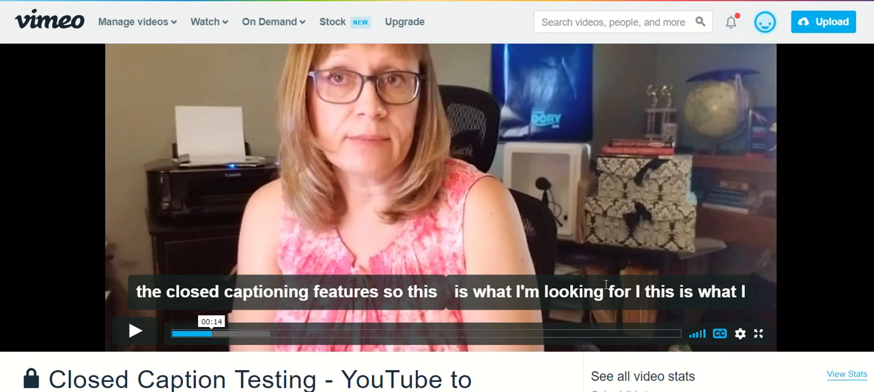
{"action": "scroll", "coordinate": [539, 246], "scroll_direction": "down", "scroll_amount": 2}
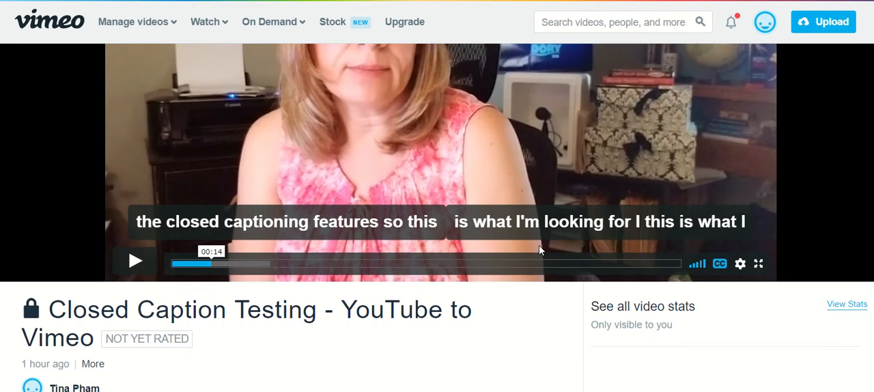
{"action": "scroll", "coordinate": [530, 247], "scroll_direction": "down", "scroll_amount": 2}
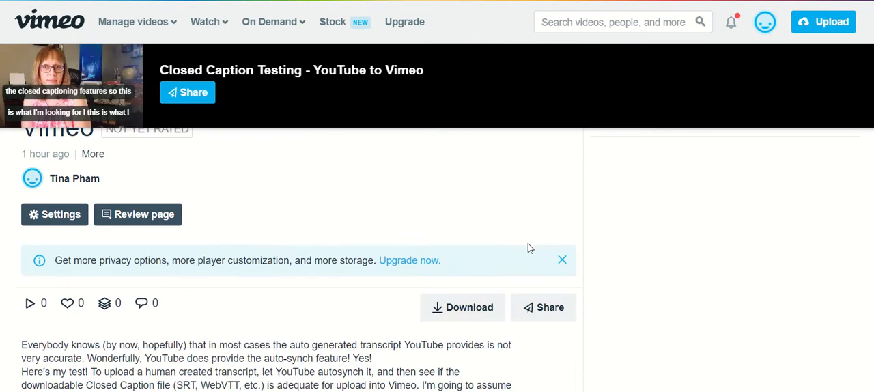
{"action": "scroll", "coordinate": [528, 246], "scroll_direction": "up", "scroll_amount": 4}
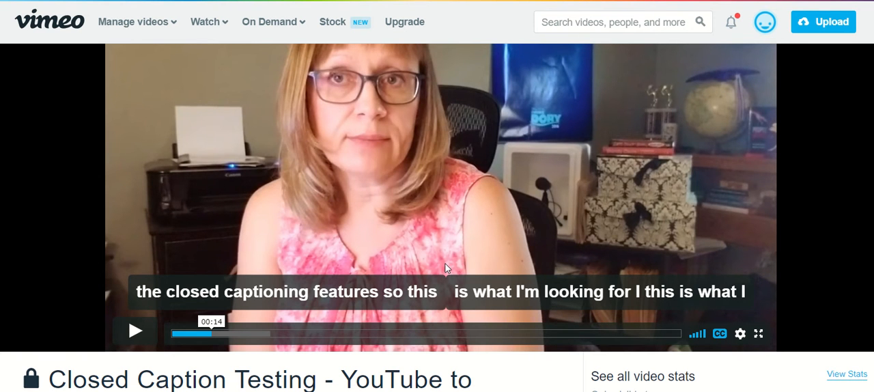
{"action": "scroll", "coordinate": [441, 259], "scroll_direction": "down", "scroll_amount": 1}
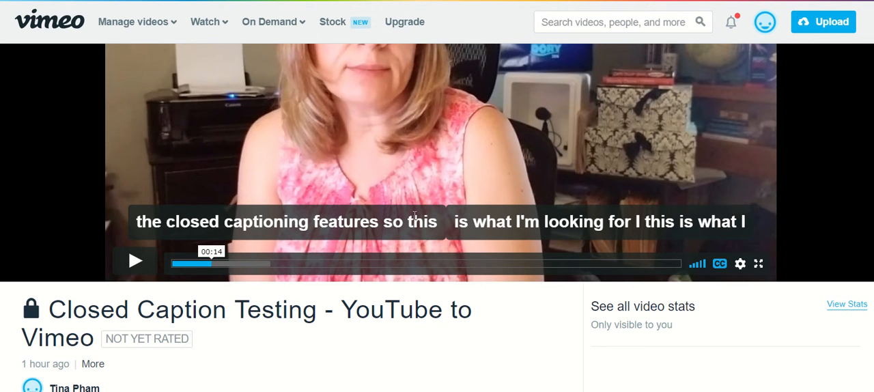
{"action": "scroll", "coordinate": [415, 216], "scroll_direction": "down", "scroll_amount": 4}
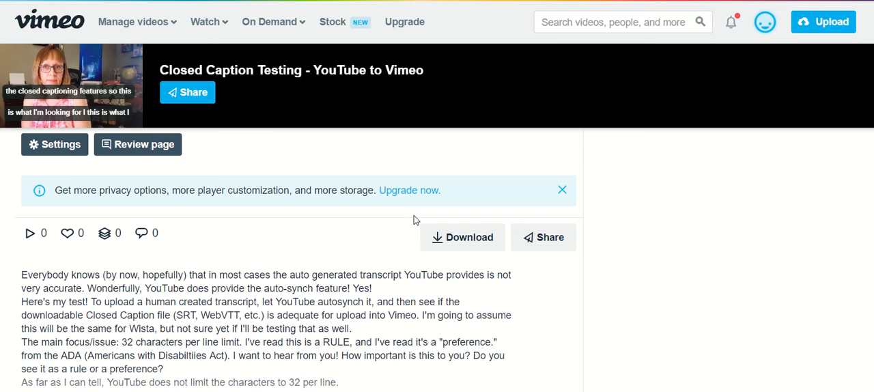
{"action": "scroll", "coordinate": [413, 220], "scroll_direction": "up", "scroll_amount": 5}
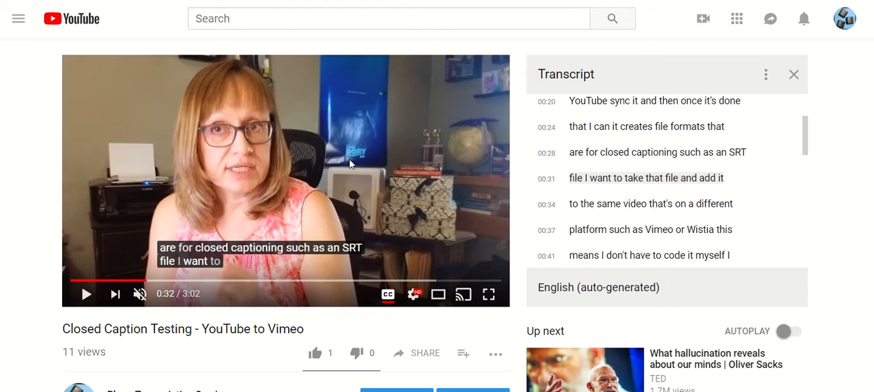
- Return to the YouTube video and open it for editing in YouTube Studio
{"action": "left_click", "coordinate": [767, 76]}
{"action": "left_click", "coordinate": [767, 75]}
{"action": "scroll", "coordinate": [361, 208], "scroll_direction": "down", "scroll_amount": 2}
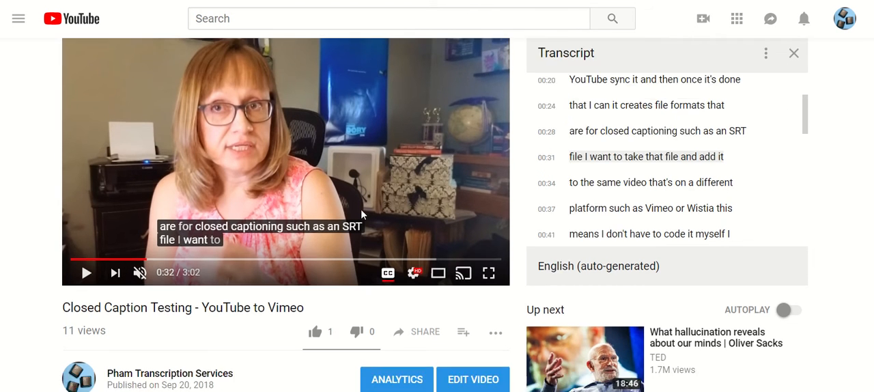
{"action": "left_click", "coordinate": [330, 213]}
{"action": "scroll", "coordinate": [466, 245], "scroll_direction": "down", "scroll_amount": 1}
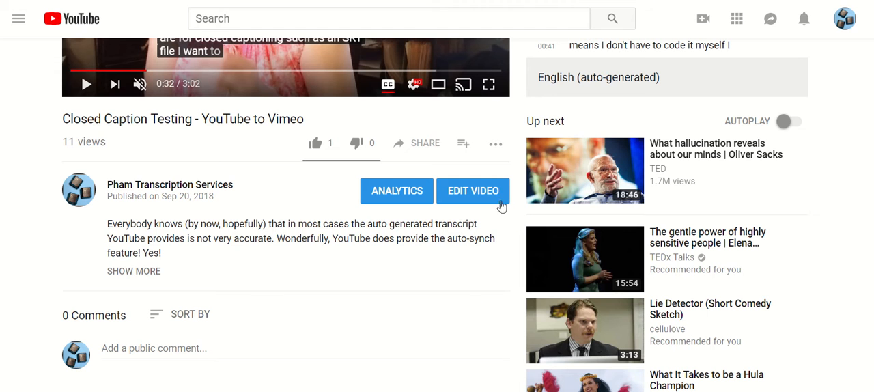
{"action": "left_click", "coordinate": [399, 194]}
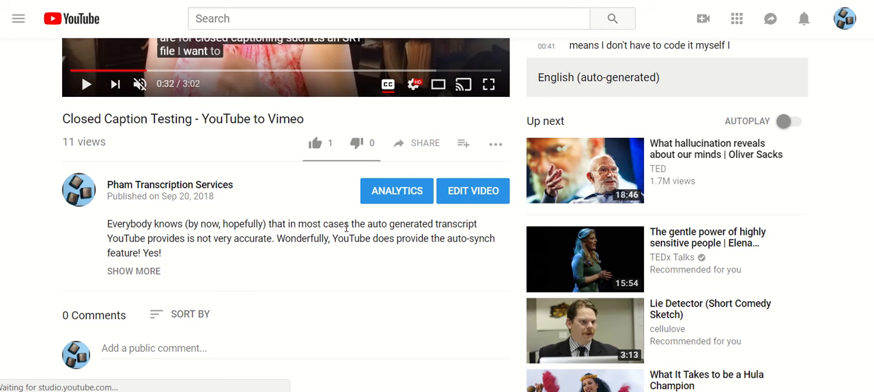
{"action": "left_click", "coordinate": [482, 193]}
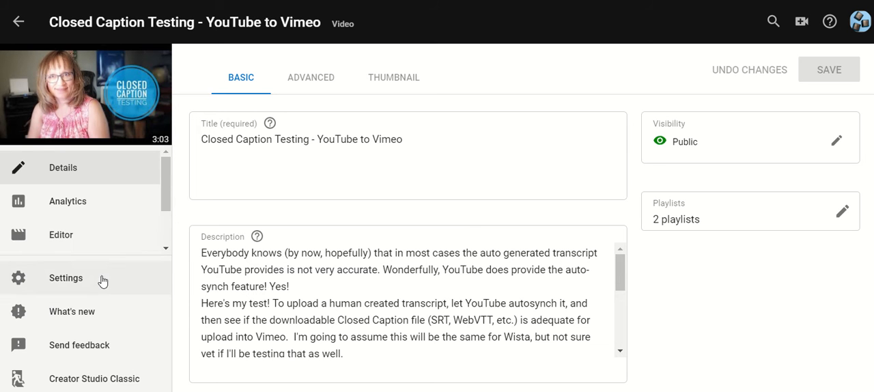
- Go to the video's translation and transcription feature and open the published English (Automatic) captions
{"action": "scroll", "coordinate": [136, 236], "scroll_direction": "down", "scroll_amount": 2}
{"action": "mouse_move", "coordinate": [99, 245]}
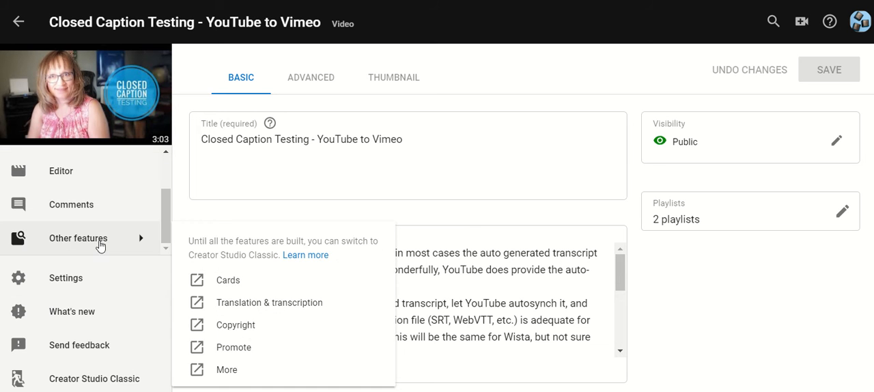
{"action": "left_click", "coordinate": [244, 309]}
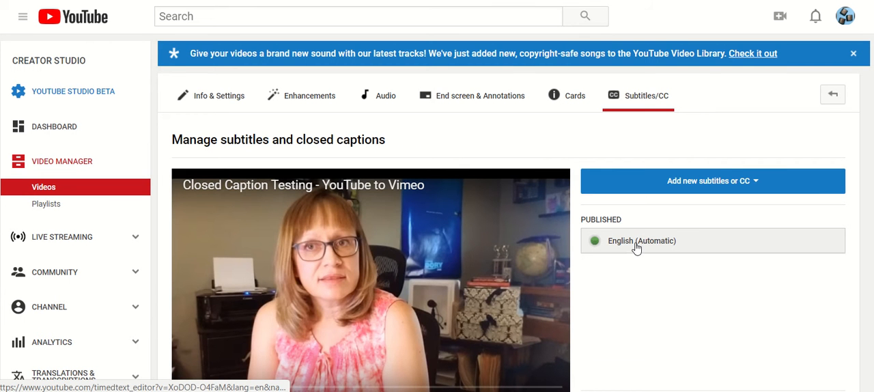
{"action": "left_click", "coordinate": [652, 246]}
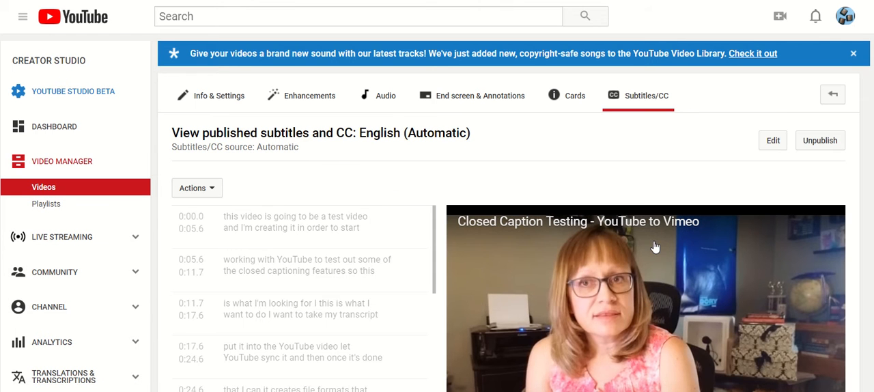
- Try to download the automatic English captions as an .srt file
{"action": "left_click", "coordinate": [213, 190]}
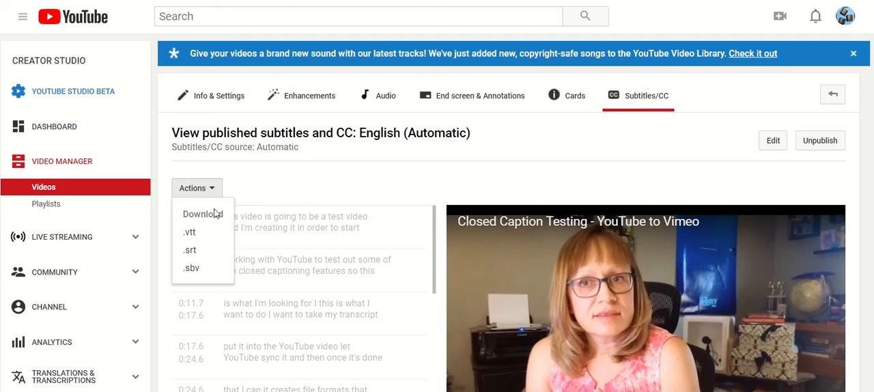
{"action": "left_click", "coordinate": [194, 253]}
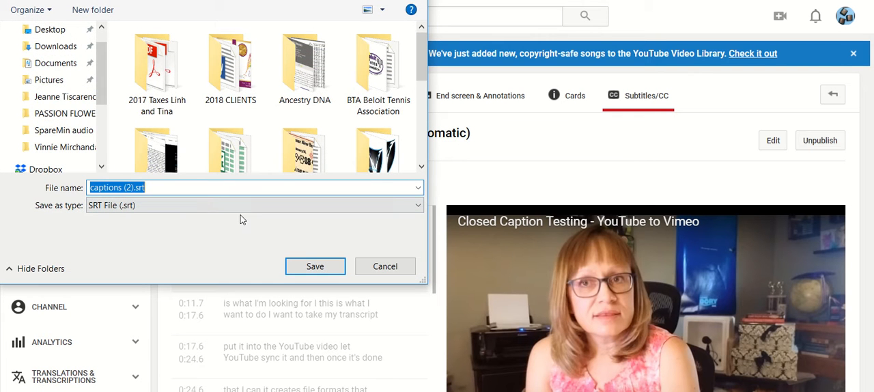
{"action": "left_click", "coordinate": [385, 266]}
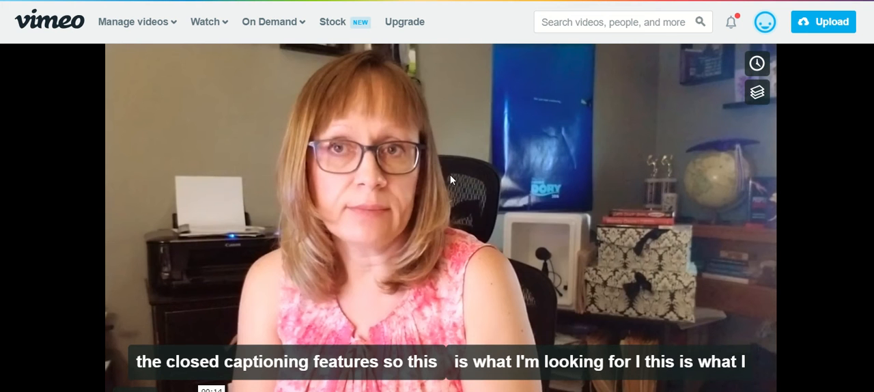
- Switch to the Vimeo copy of the video and open its advanced settings
{"action": "scroll", "coordinate": [558, 185], "scroll_direction": "down", "scroll_amount": 4}
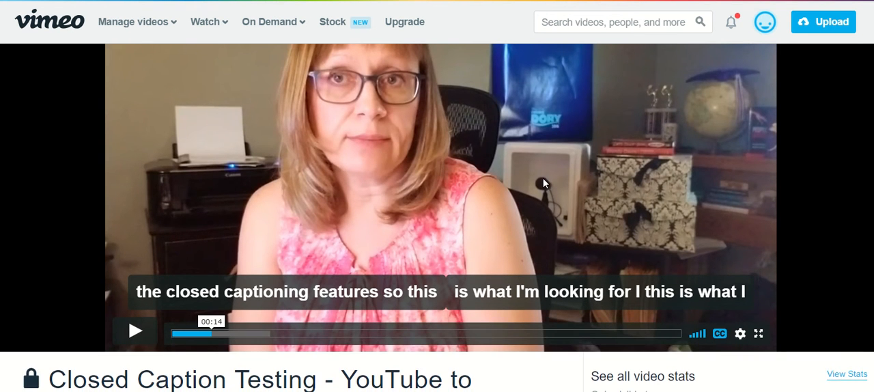
{"action": "scroll", "coordinate": [539, 182], "scroll_direction": "down", "scroll_amount": 3}
{"action": "scroll", "coordinate": [507, 180], "scroll_direction": "up", "scroll_amount": 3}
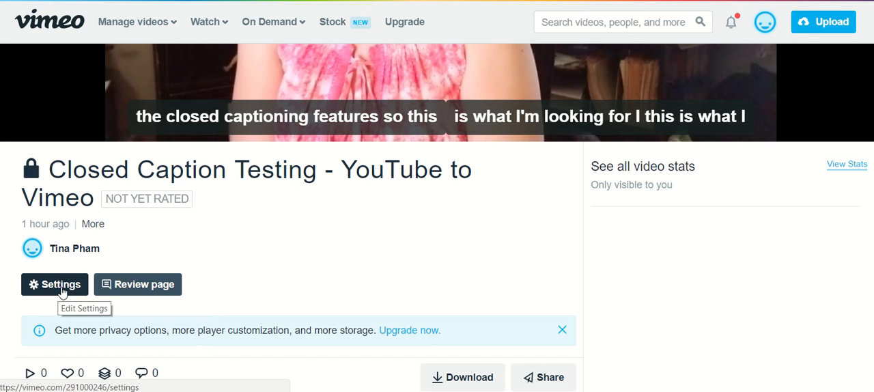
{"action": "left_click", "coordinate": [47, 298]}
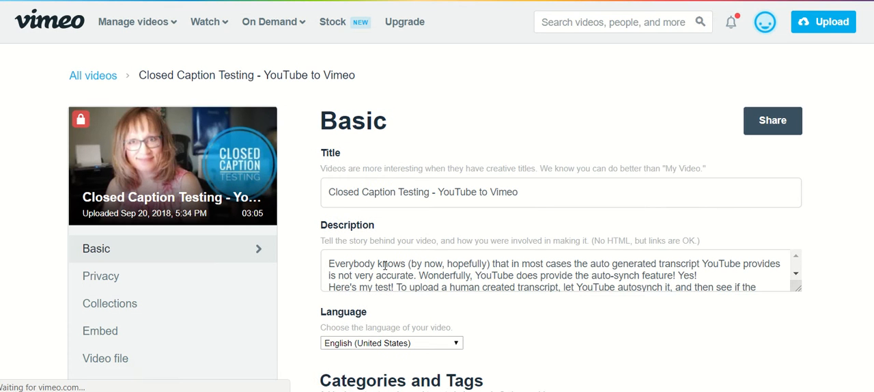
{"action": "scroll", "coordinate": [225, 293], "scroll_direction": "down", "scroll_amount": 1}
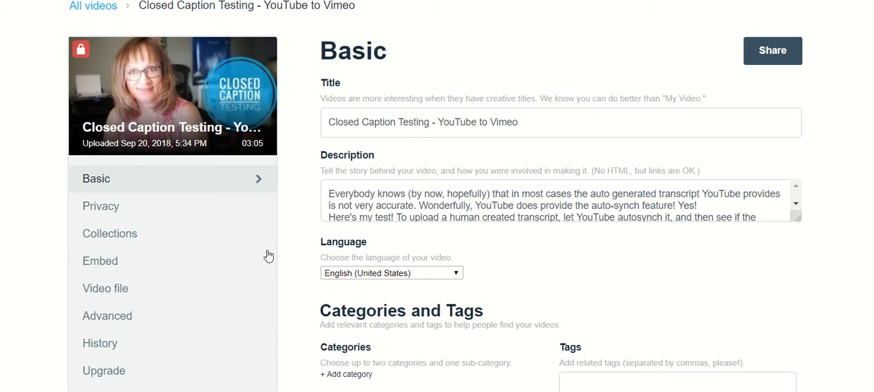
{"action": "scroll", "coordinate": [174, 258], "scroll_direction": "down", "scroll_amount": 2}
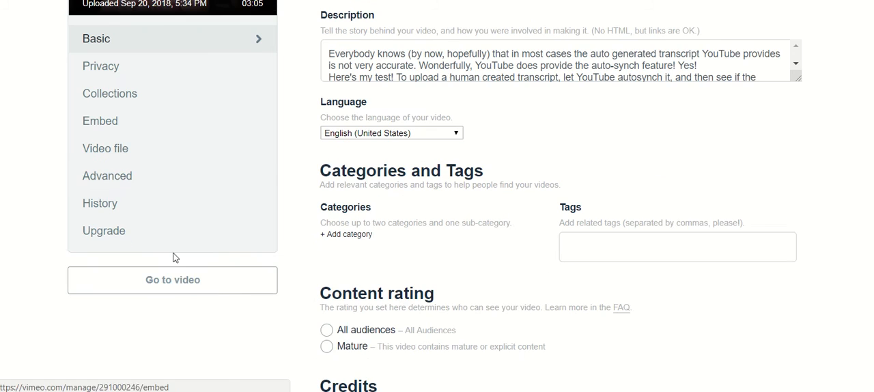
{"action": "left_click", "coordinate": [115, 179]}
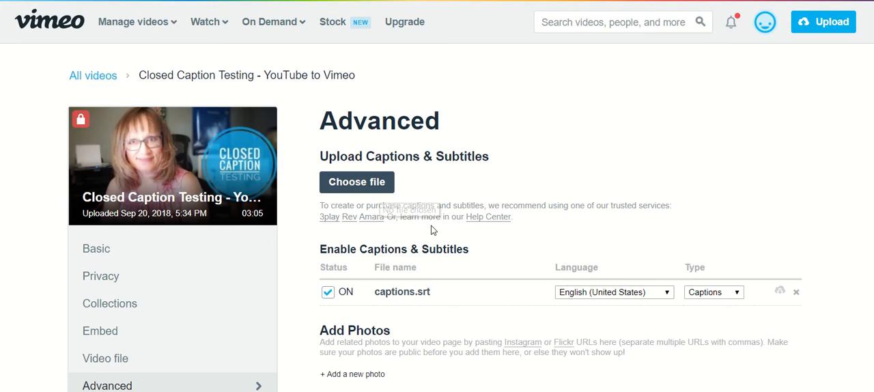
- Set the type of the enabled captions.srt file to Captions
{"action": "scroll", "coordinate": [417, 230], "scroll_direction": "down", "scroll_amount": 1}
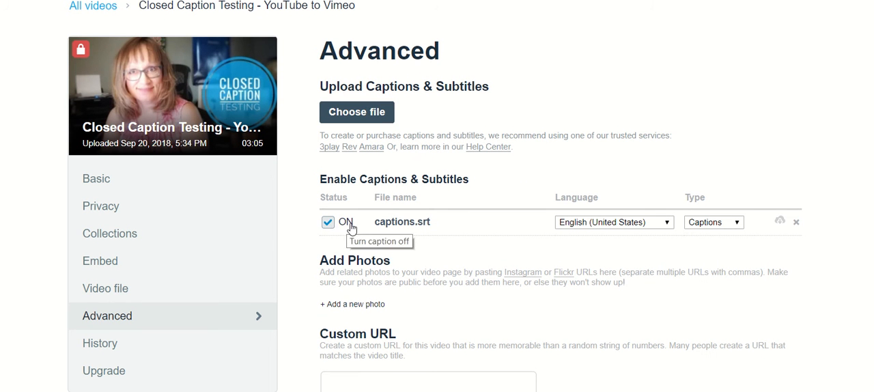
{"action": "left_click", "coordinate": [738, 226]}
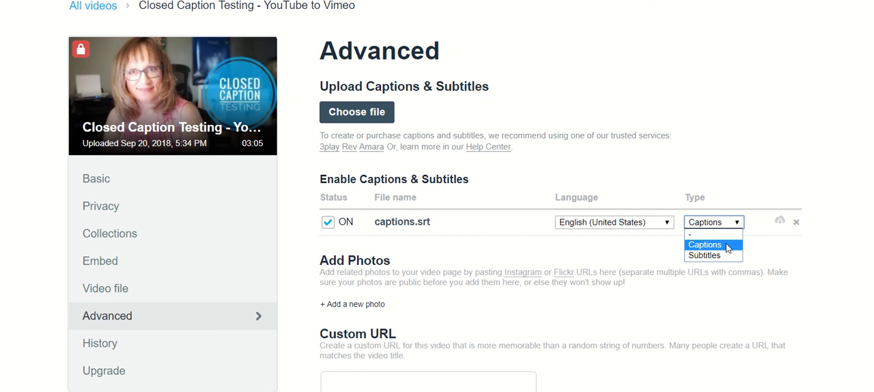
{"action": "left_click", "coordinate": [728, 248]}
{"action": "left_click", "coordinate": [736, 224]}
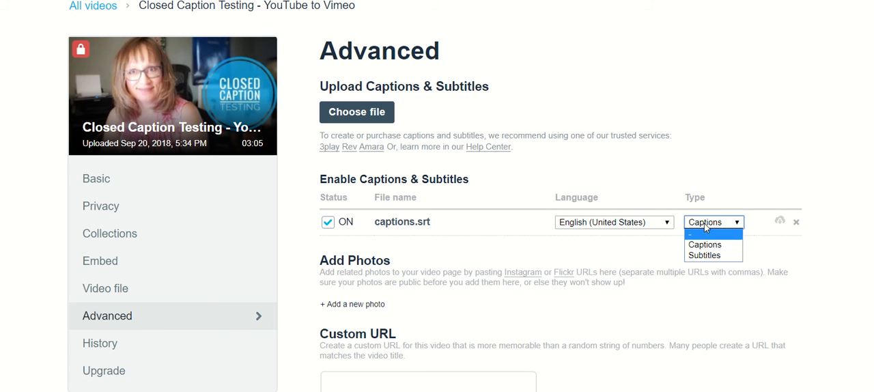
{"action": "left_click", "coordinate": [690, 245]}
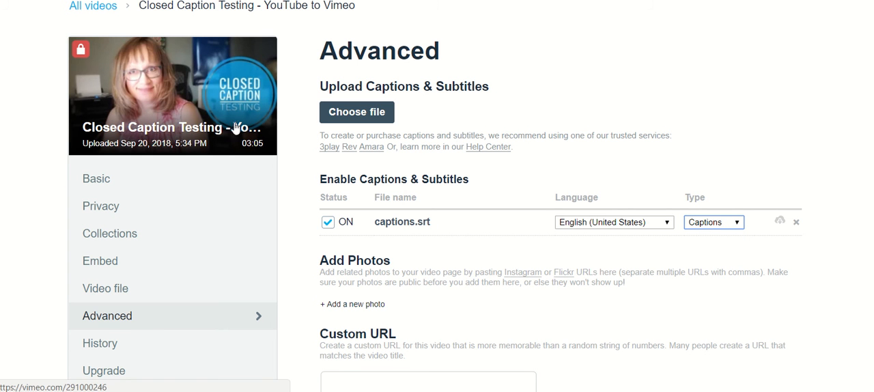
- Open the Closed Caption Testing video's viewing page and turn on the English (United States) CC captions in the player
{"action": "scroll", "coordinate": [209, 92], "scroll_direction": "up", "scroll_amount": 1}
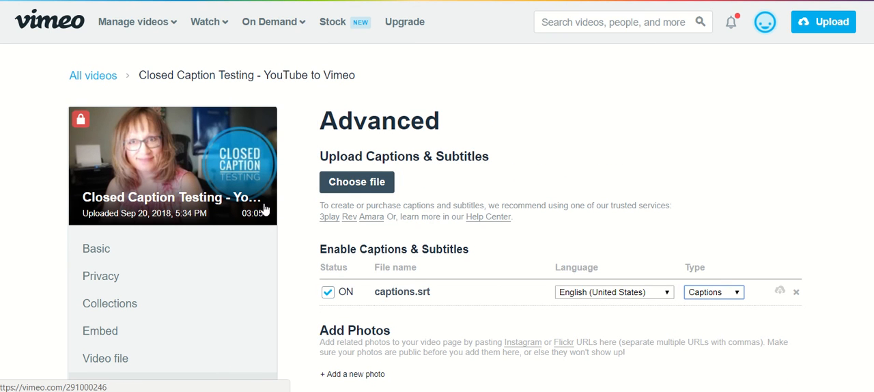
{"action": "left_click", "coordinate": [197, 165]}
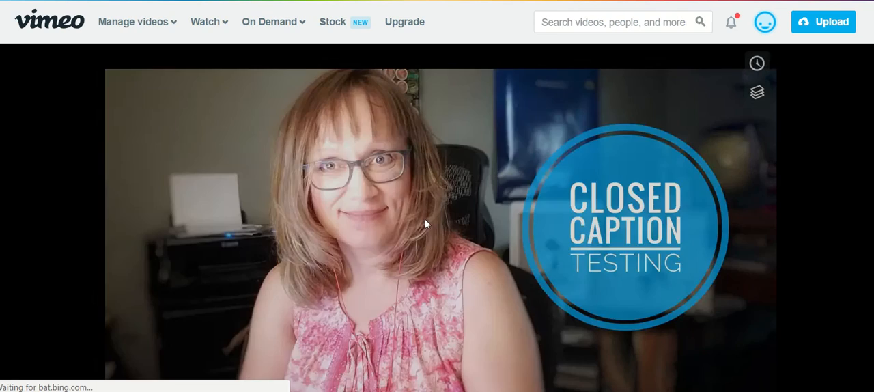
{"action": "scroll", "coordinate": [391, 186], "scroll_direction": "down", "scroll_amount": 2}
{"action": "scroll", "coordinate": [369, 173], "scroll_direction": "up", "scroll_amount": 2}
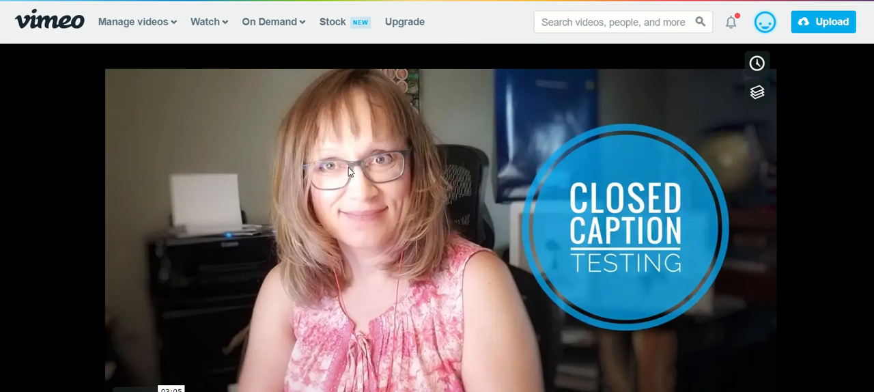
{"action": "scroll", "coordinate": [401, 182], "scroll_direction": "down", "scroll_amount": 1}
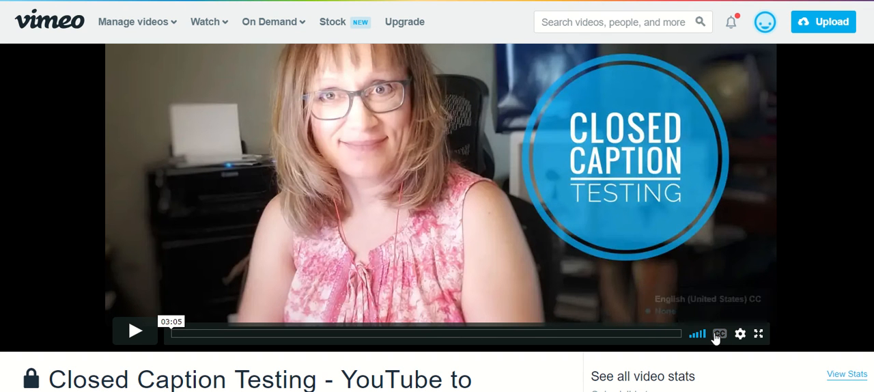
{"action": "left_click", "coordinate": [688, 299]}
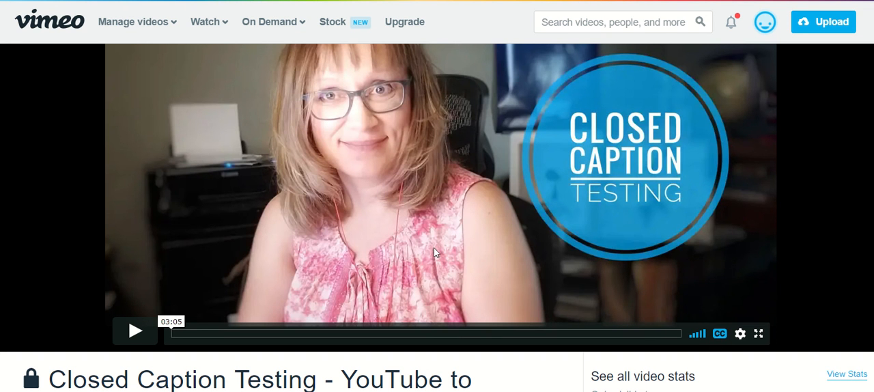